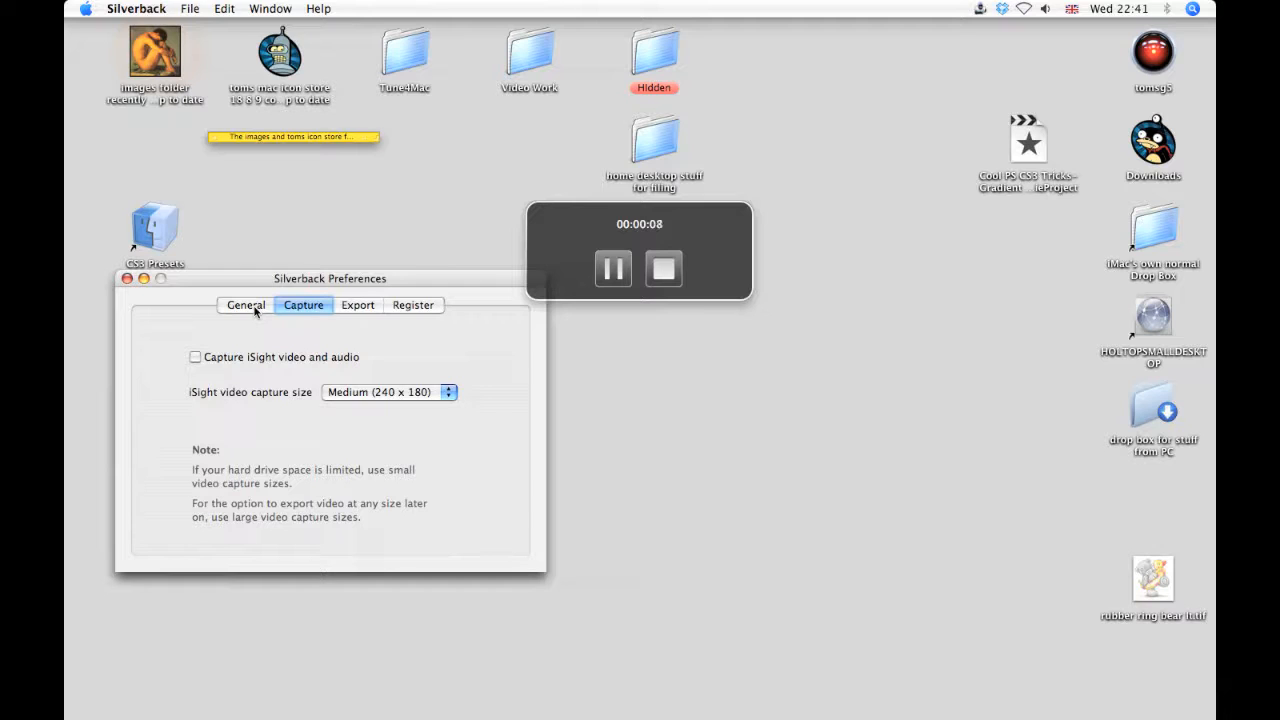
Step: Review Silverback's capture, general and export preferences, trying the iSight video capture and iSight audio output options, and stop the recording
{"action": "left_click", "coordinate": [198, 361]}
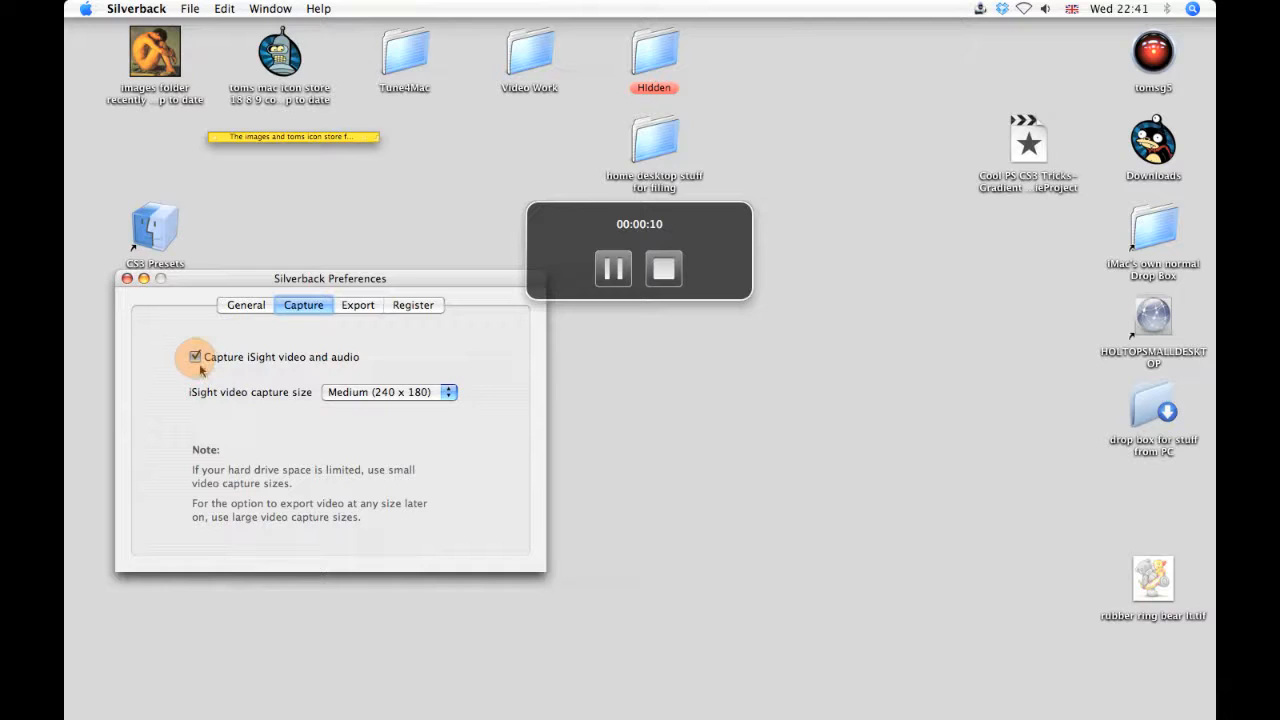
{"action": "left_click", "coordinate": [196, 360]}
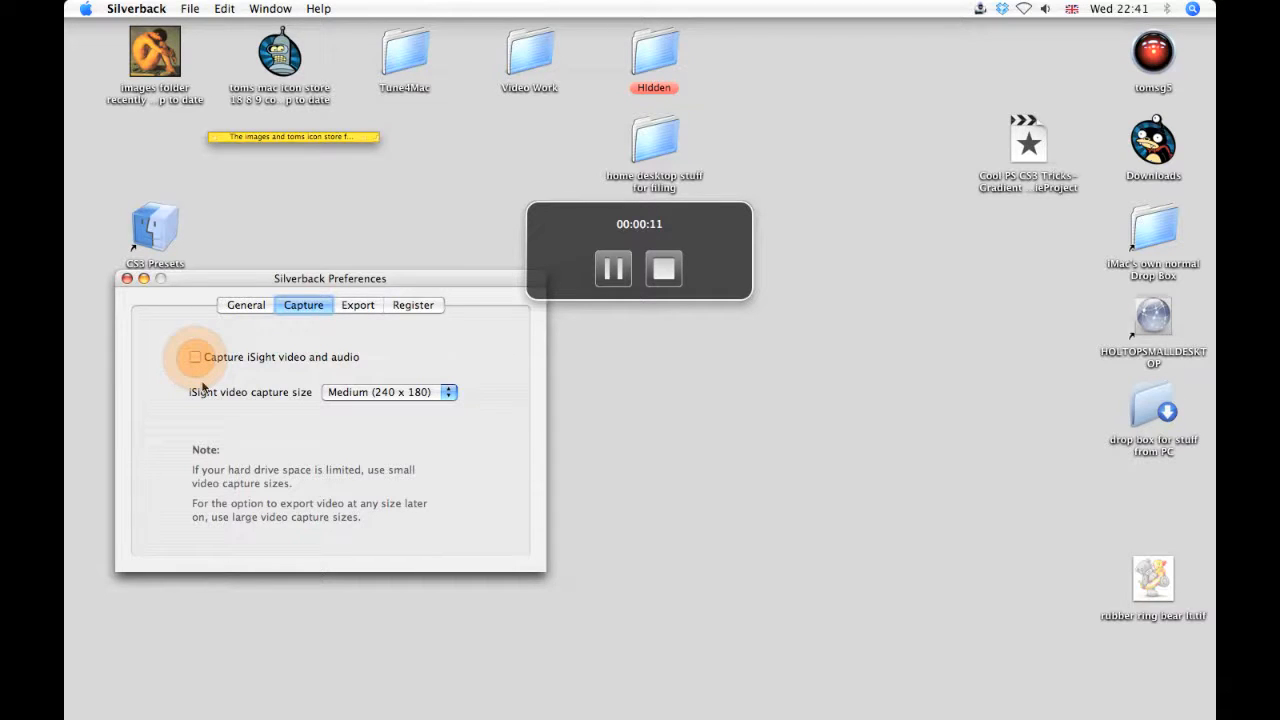
{"action": "left_click", "coordinate": [240, 305]}
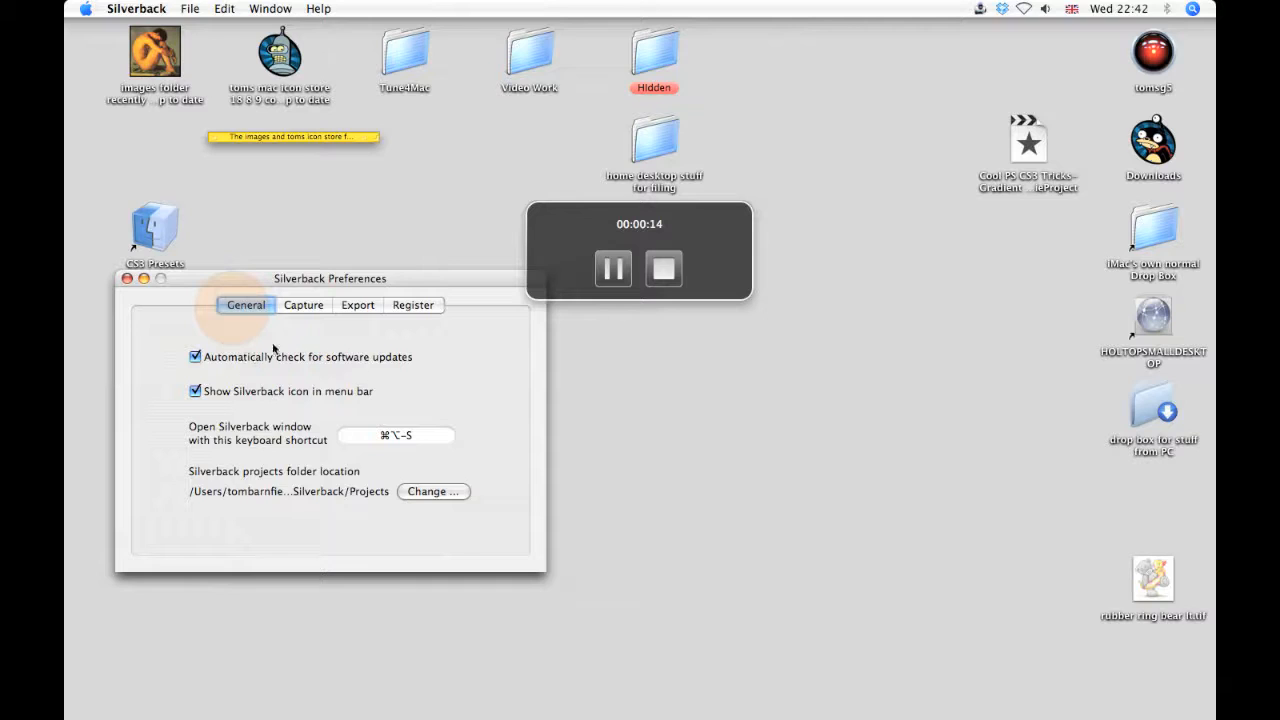
{"action": "left_click", "coordinate": [354, 307]}
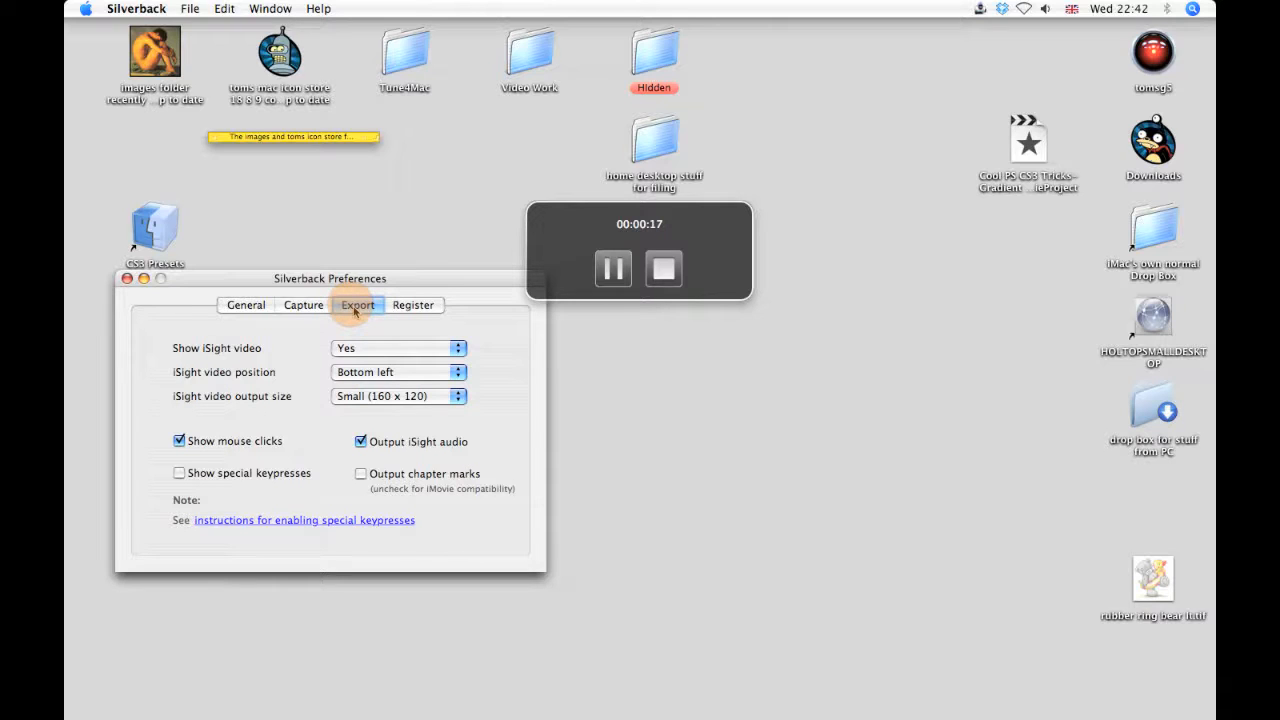
{"action": "left_click", "coordinate": [362, 443]}
{"action": "left_click", "coordinate": [365, 448]}
{"action": "left_click", "coordinate": [664, 270]}
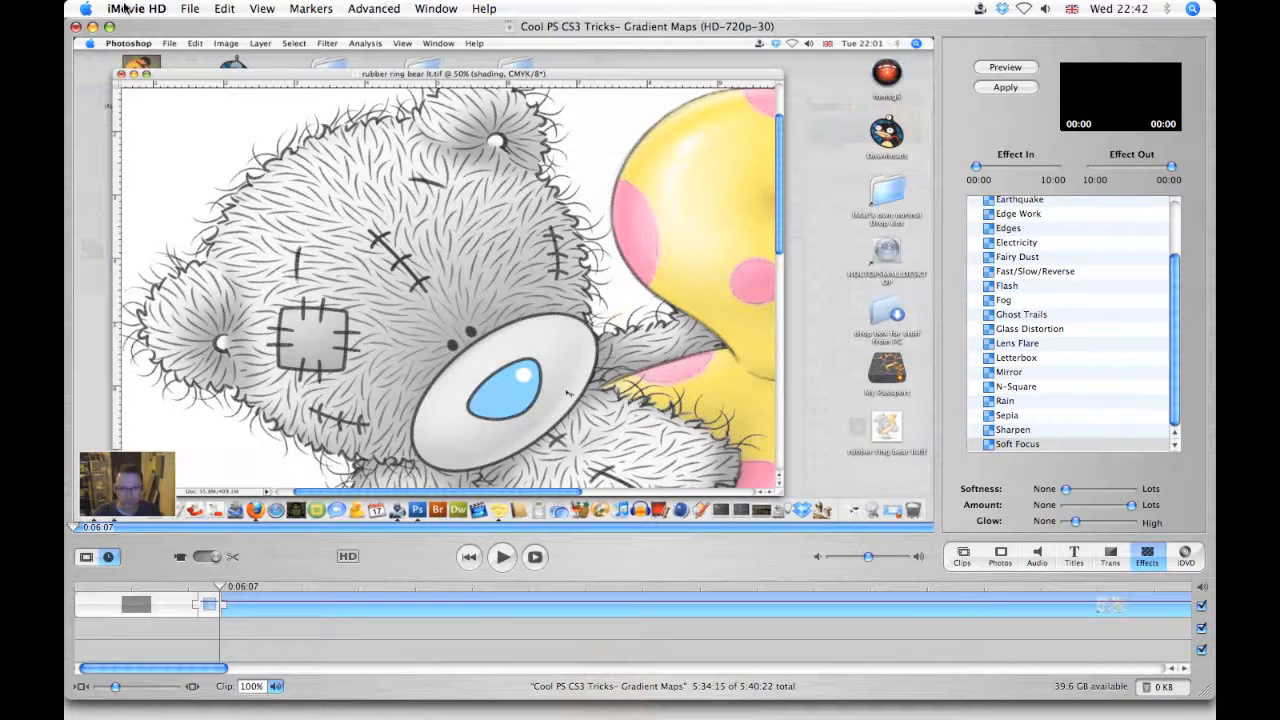
Step: In iMovie HD, share the Gradient Maps project as a QuickTime movie using Expert Settings
{"action": "left_click", "coordinate": [192, 10]}
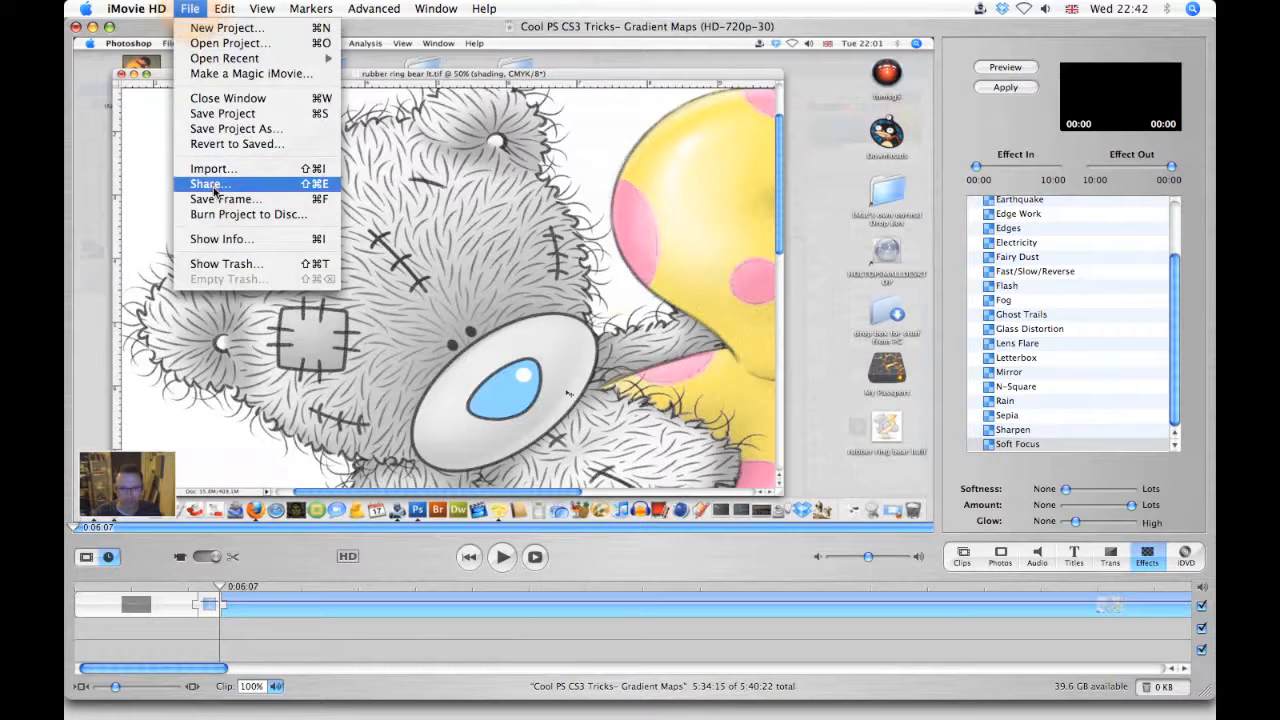
{"action": "left_click", "coordinate": [207, 185]}
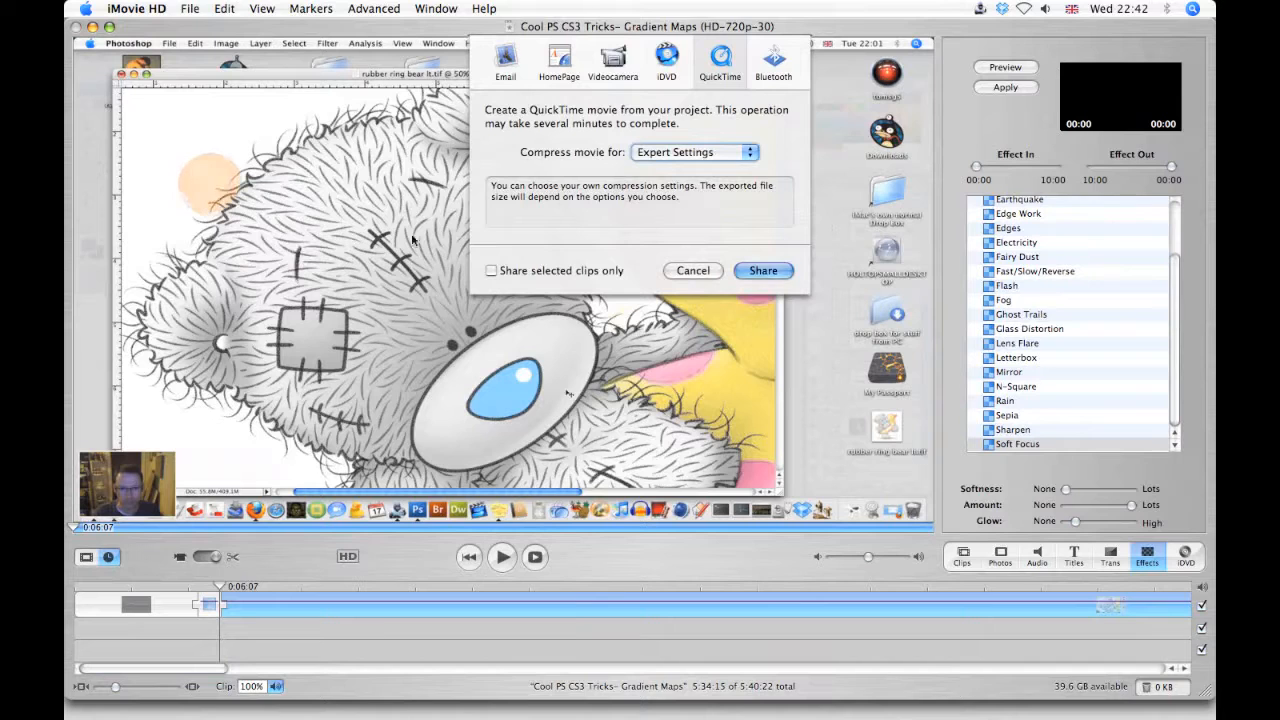
{"action": "left_click", "coordinate": [750, 154]}
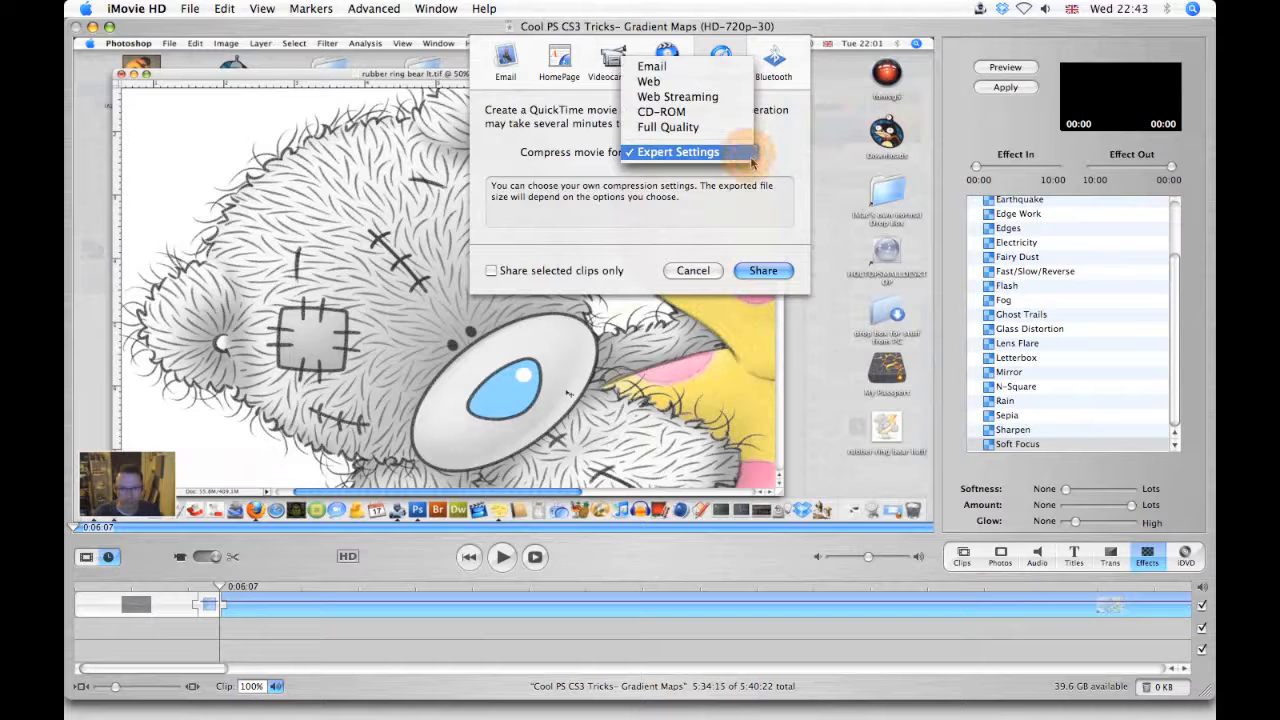
{"action": "left_click", "coordinate": [751, 156]}
{"action": "left_click", "coordinate": [760, 270]}
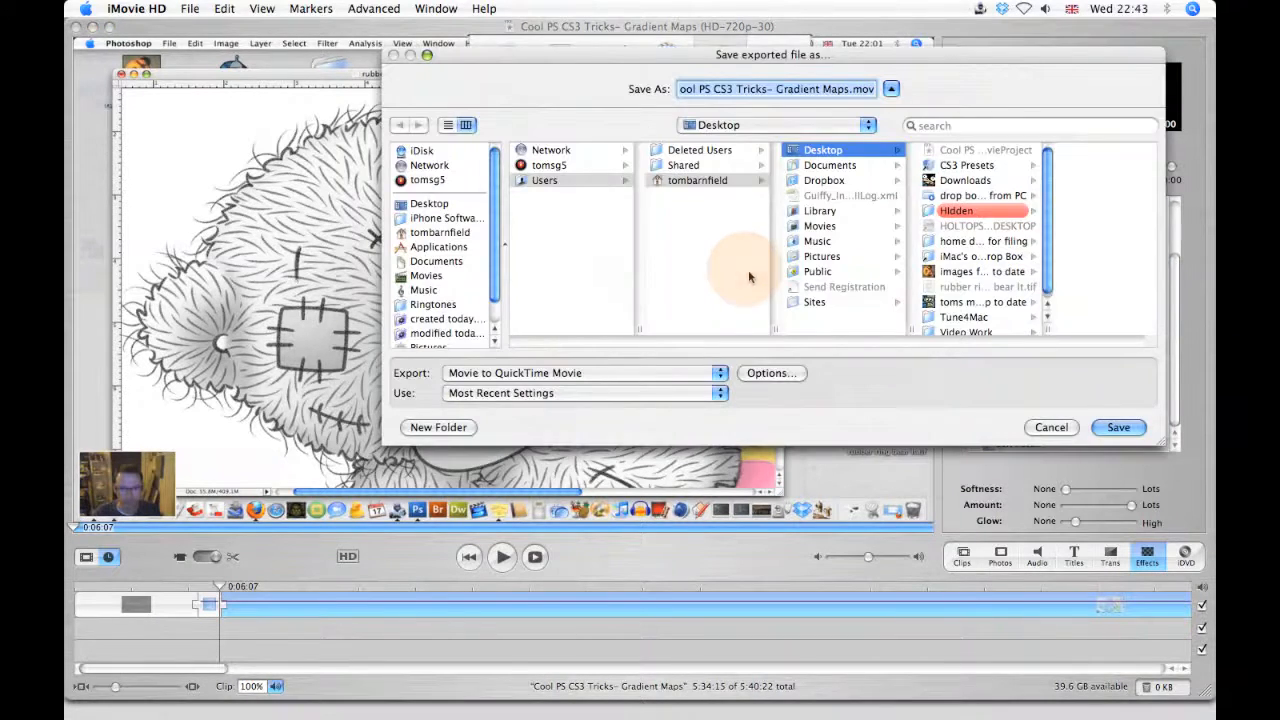
Step: Choose Movie to QuickTime Movie as the export format with Most Recent Settings
{"action": "left_click_drag", "start_coordinate": [860, 60], "coordinate": [677, 44]}
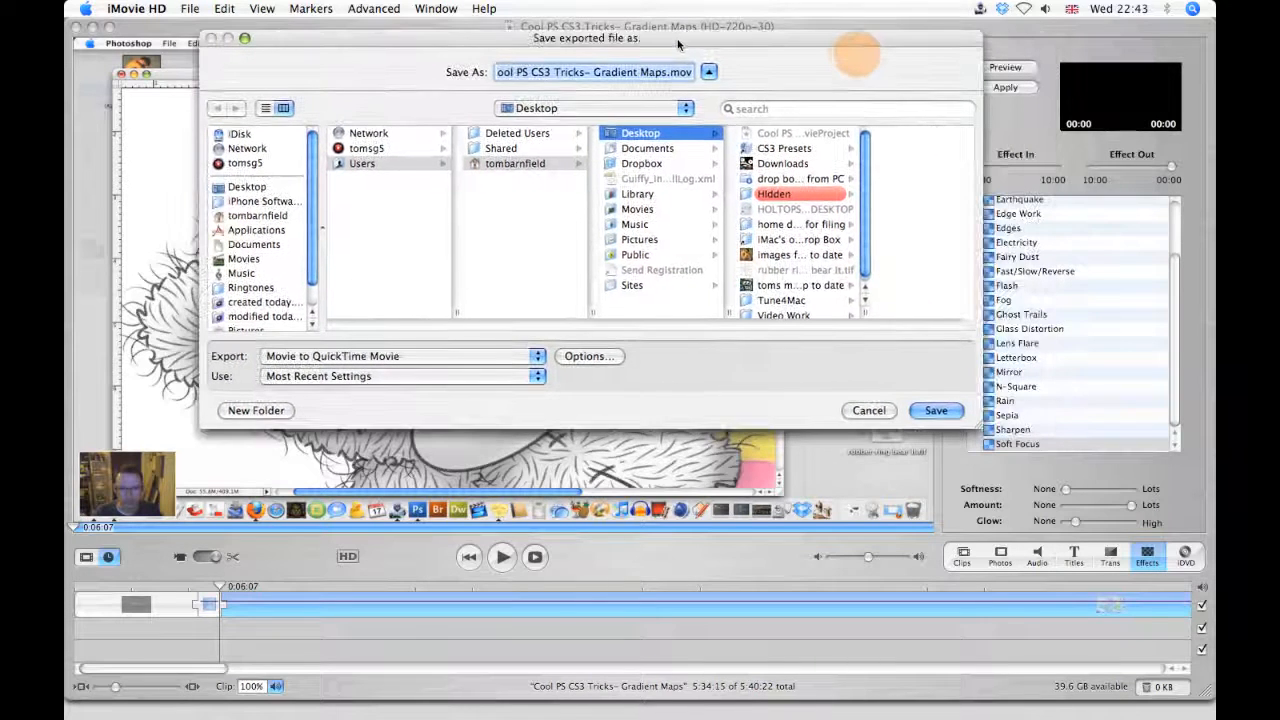
{"action": "left_click", "coordinate": [540, 357]}
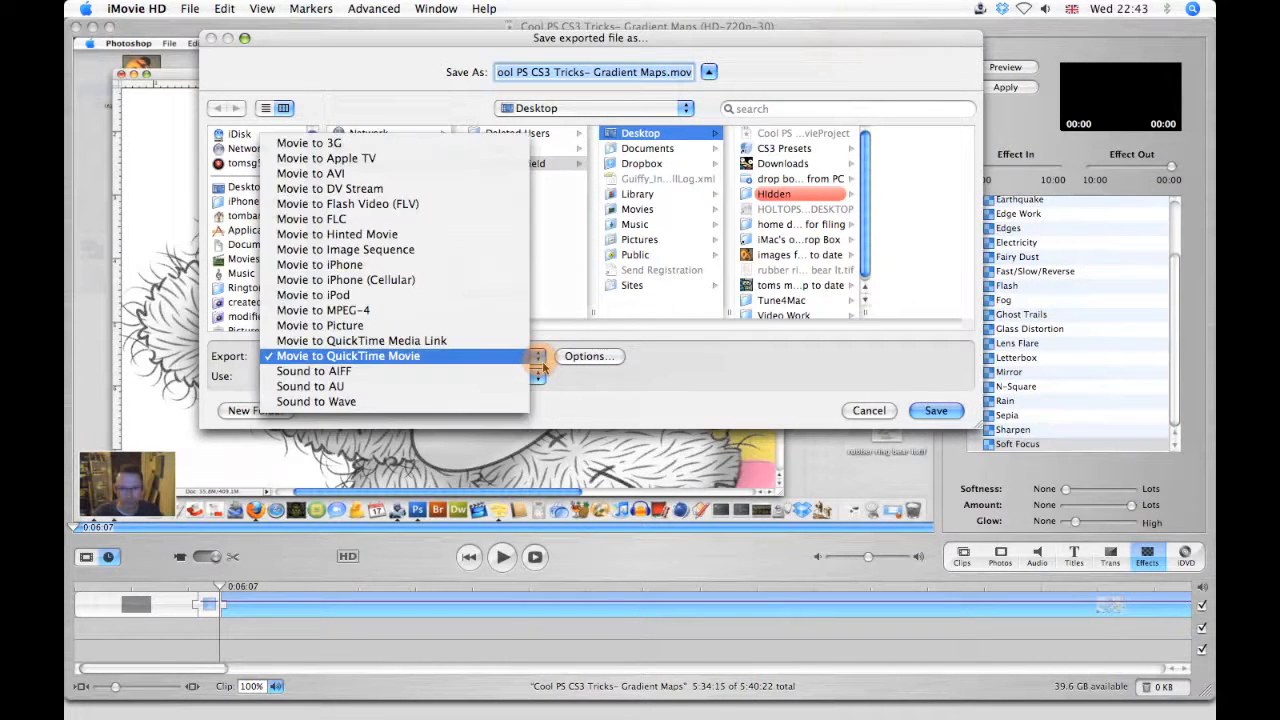
{"action": "left_click", "coordinate": [425, 356]}
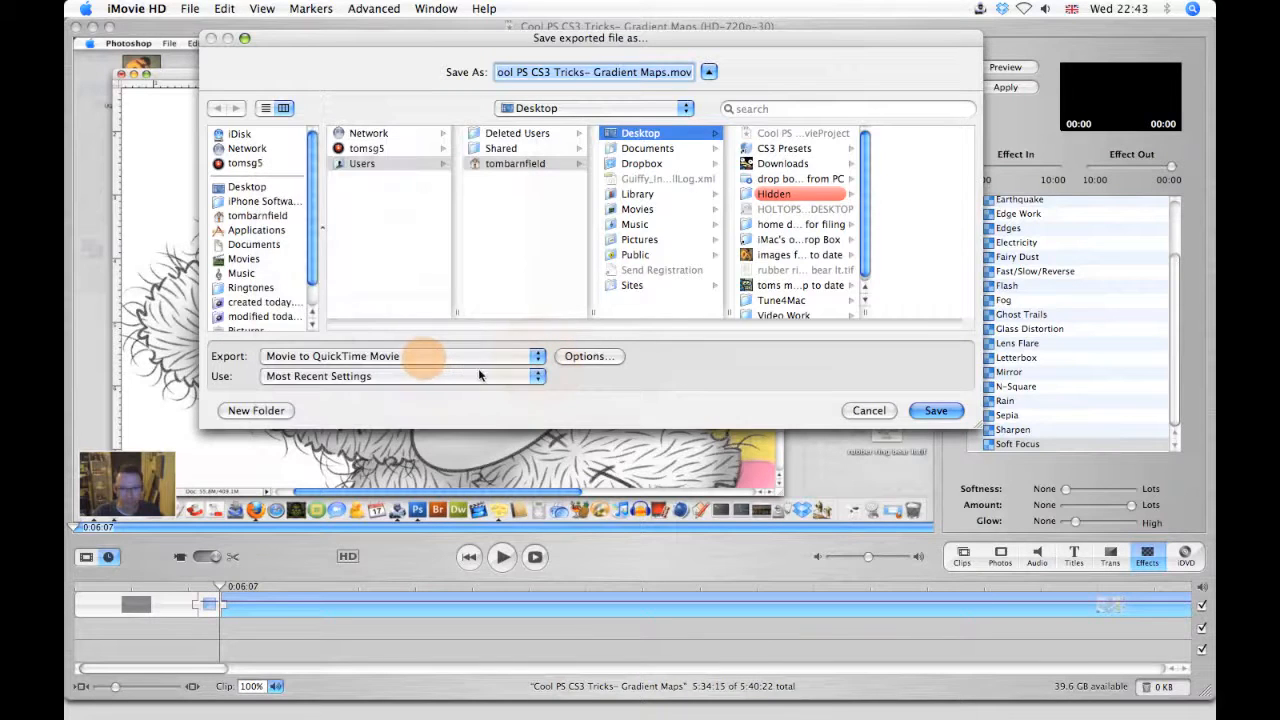
{"action": "left_click", "coordinate": [542, 378]}
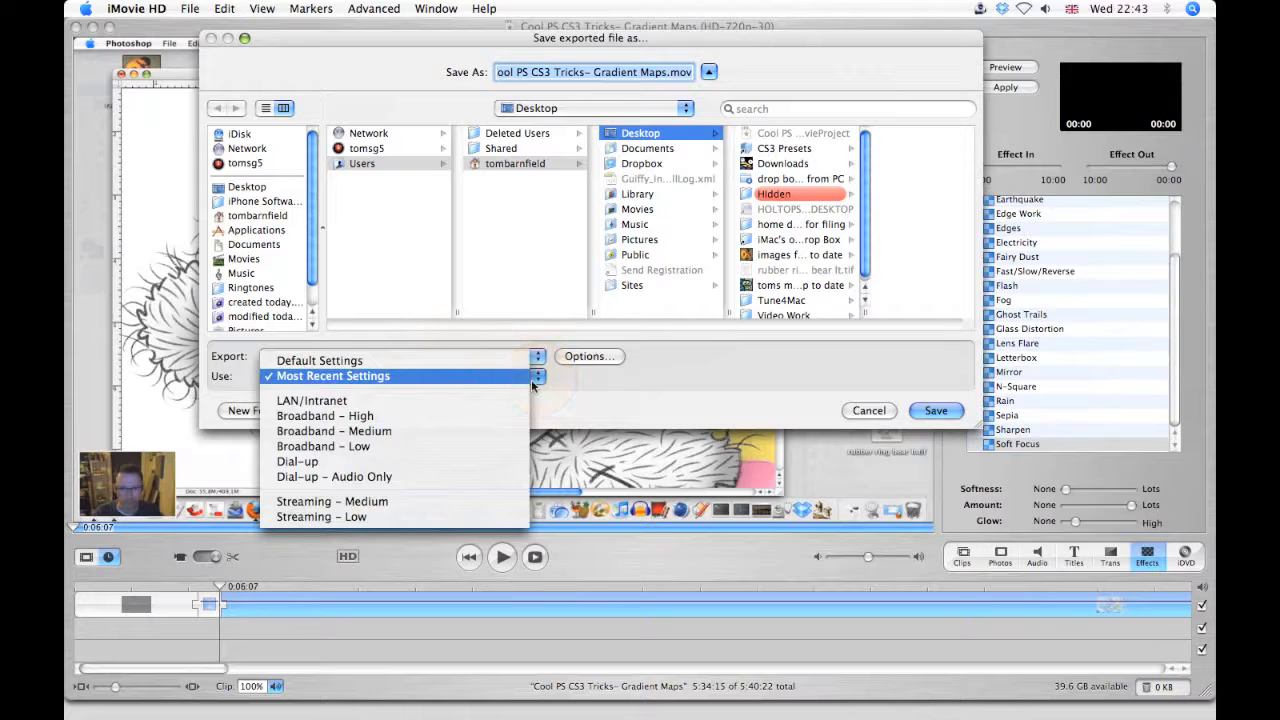
{"action": "left_click", "coordinate": [528, 382]}
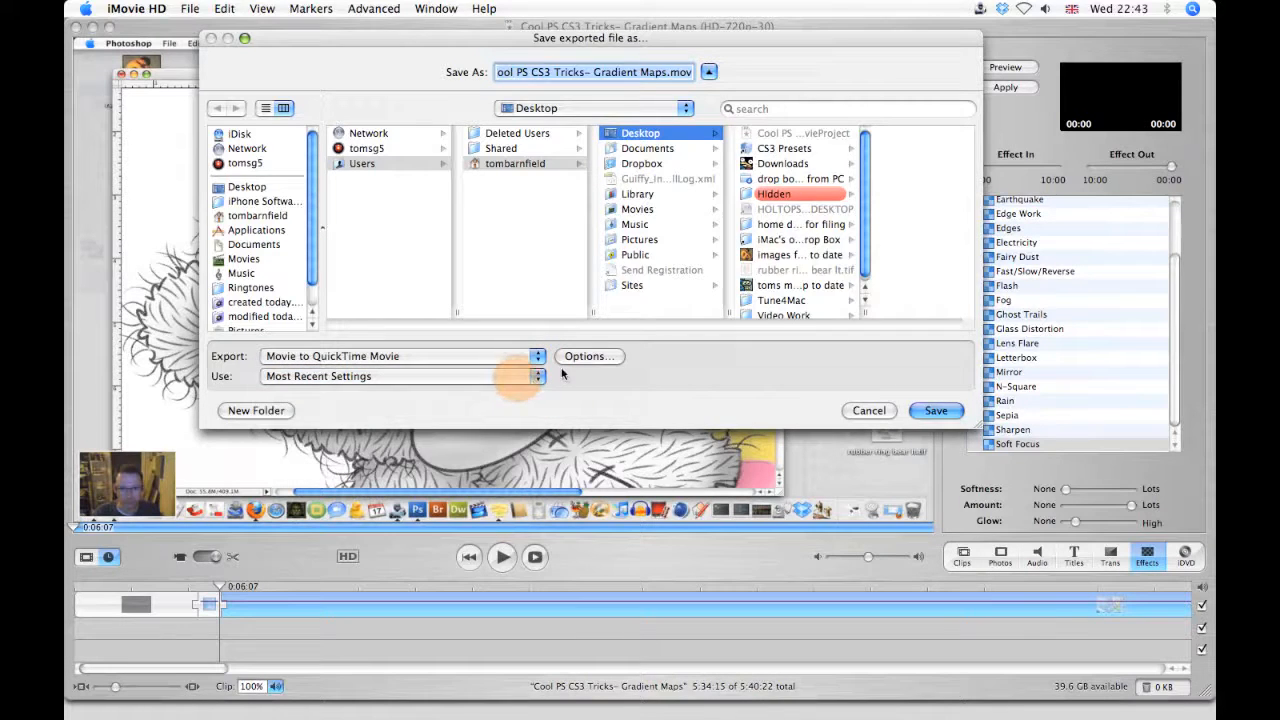
Step: Open the export options and accept H.264 video compression at 30 fps, High quality, with multi-pass encoding
{"action": "left_click", "coordinate": [572, 358]}
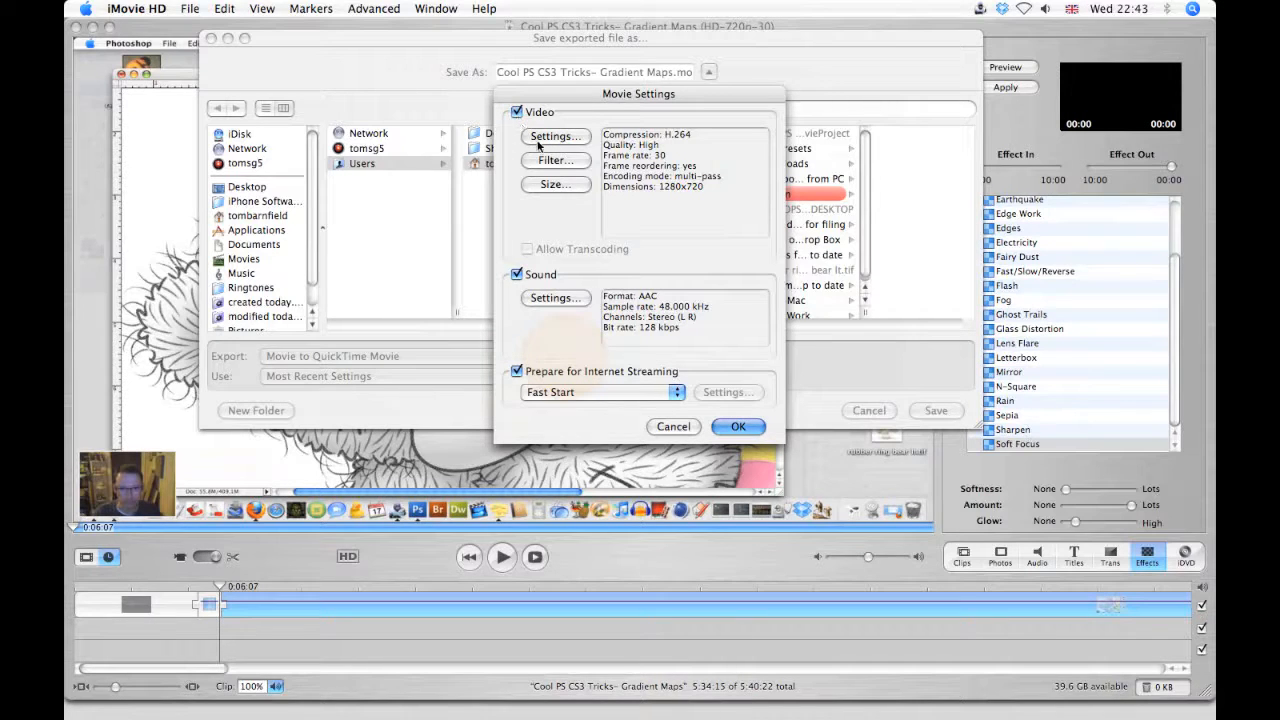
{"action": "left_click", "coordinate": [538, 140]}
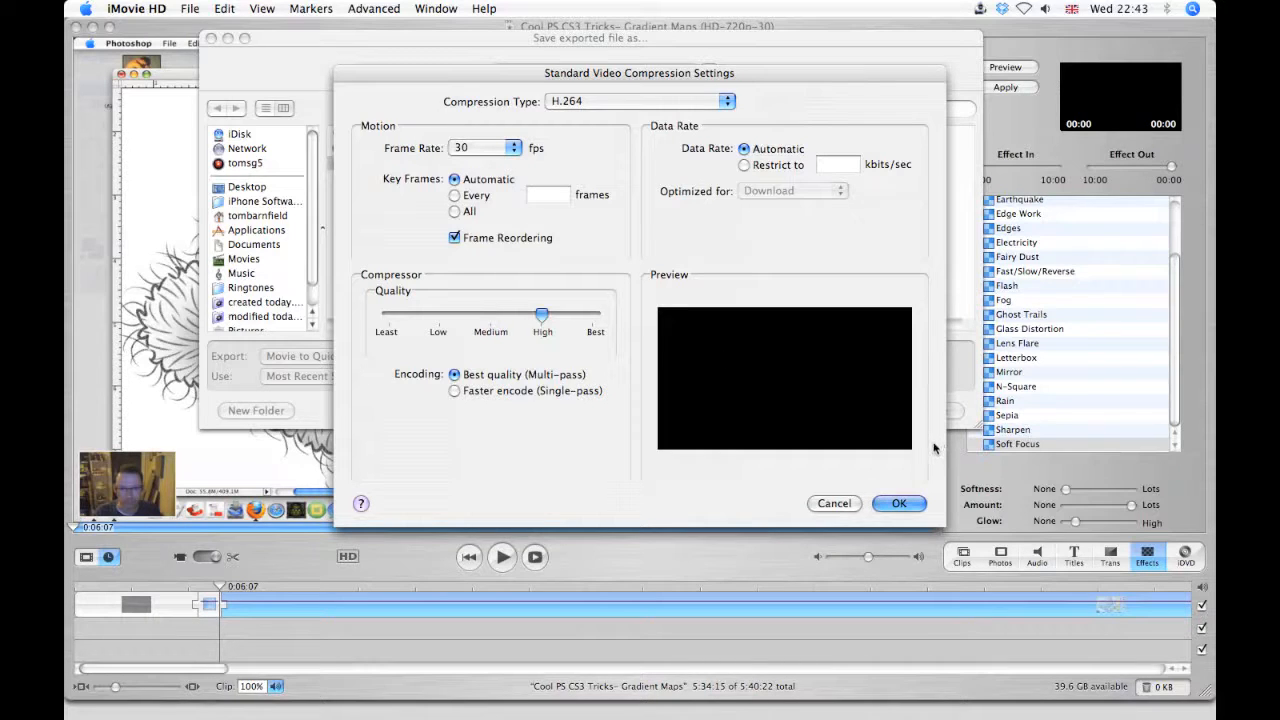
{"action": "left_click", "coordinate": [899, 503]}
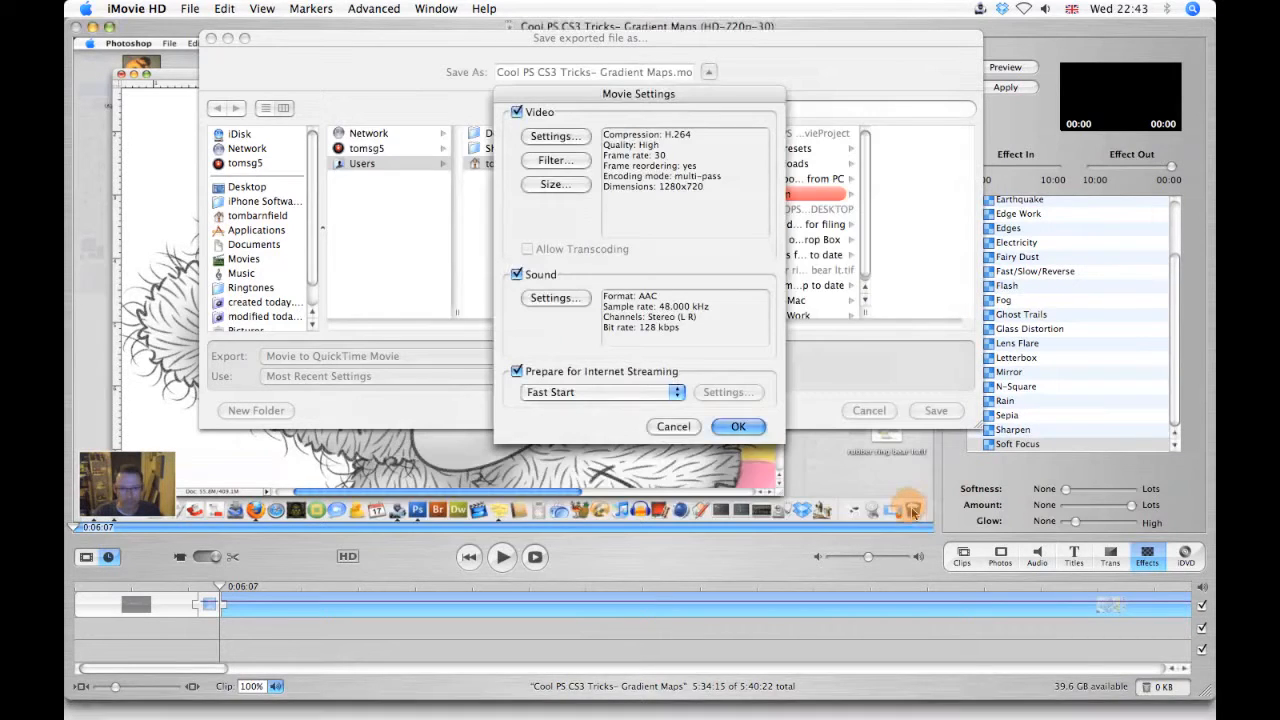
Step: Set the export dimensions to 1280 x 720 HD, without aspect ratio preservation or deinterlacing
{"action": "left_click", "coordinate": [563, 189]}
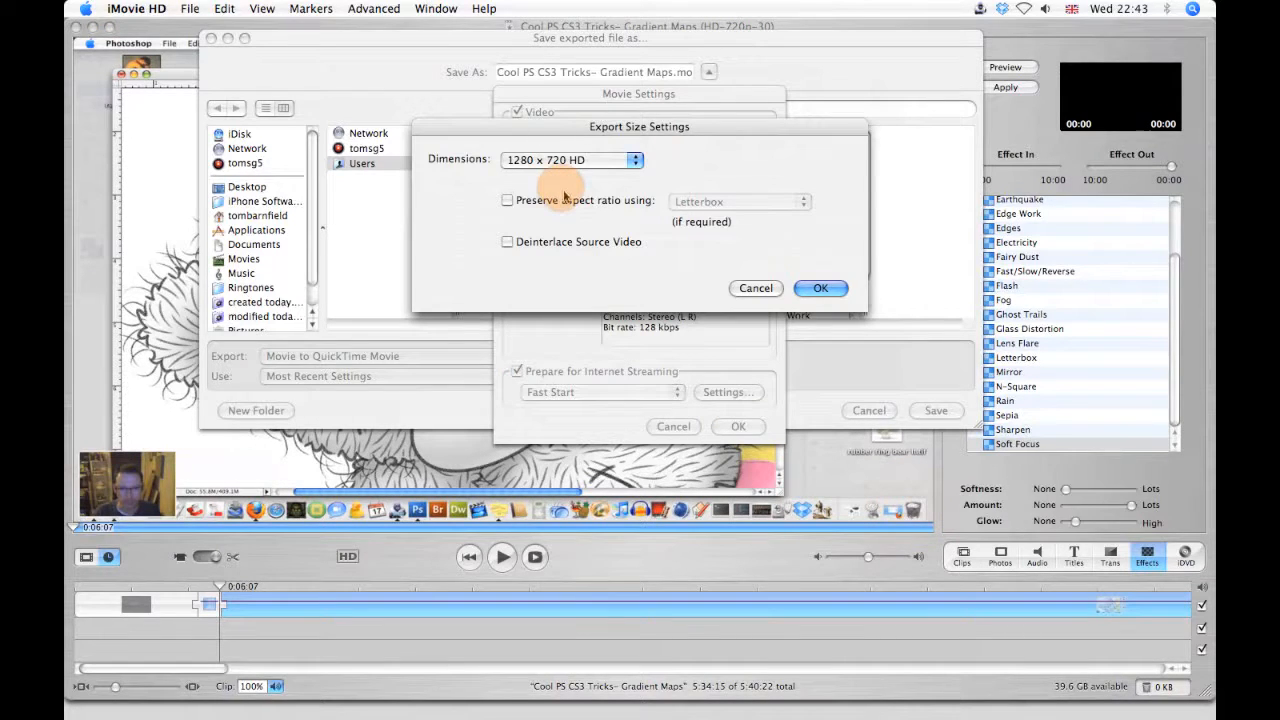
{"action": "left_click", "coordinate": [635, 162]}
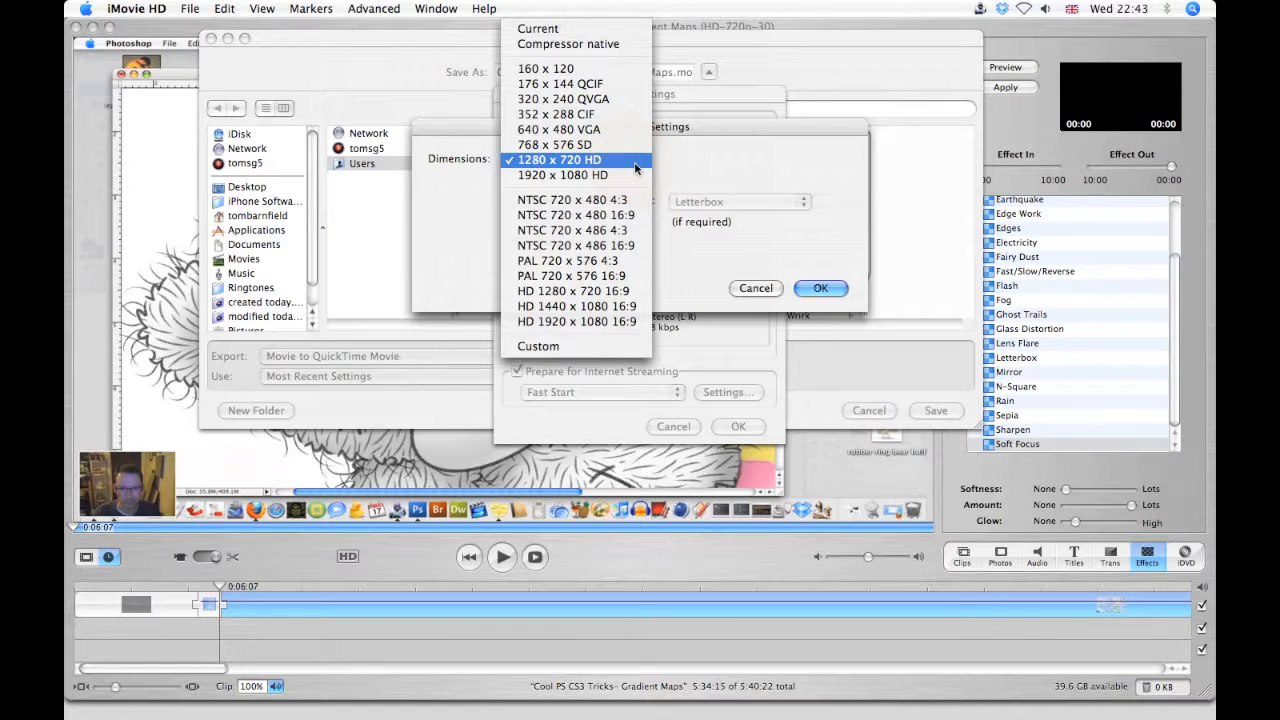
{"action": "left_click", "coordinate": [635, 168]}
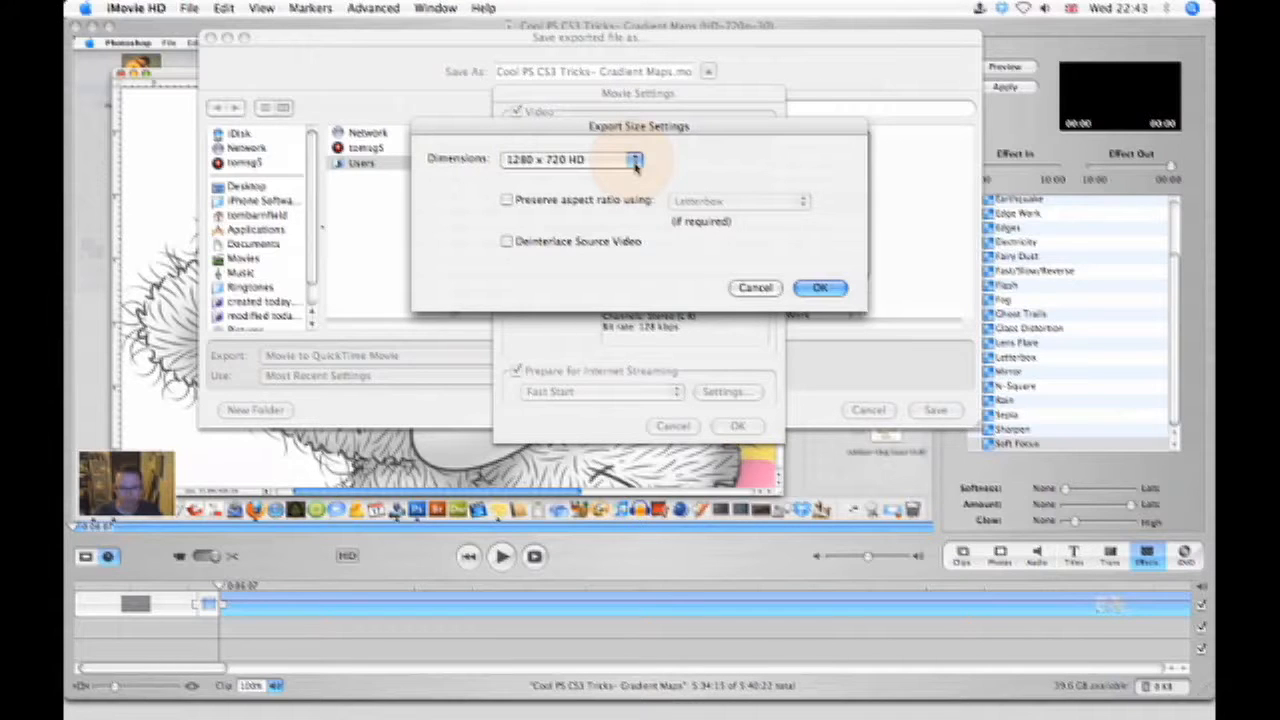
{"action": "left_click", "coordinate": [820, 287]}
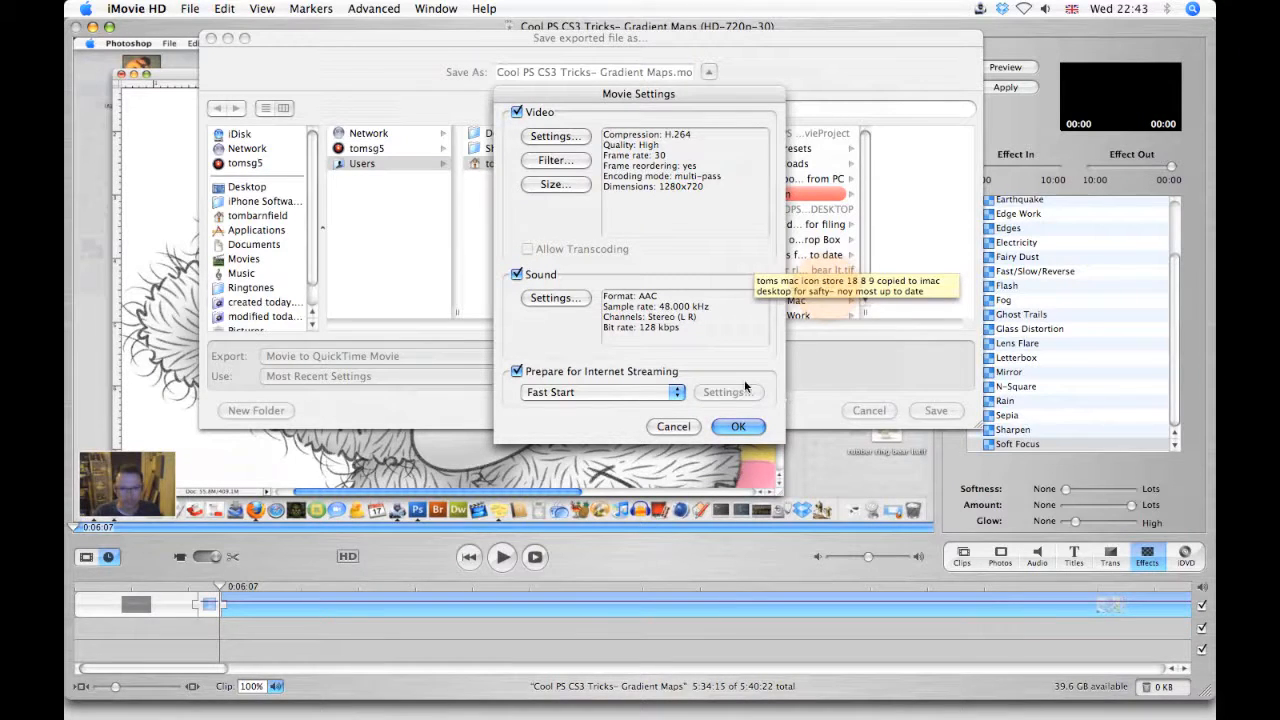
Step: Accept AAC stereo sound at 48 kHz and 128 kbps, and confirm the movie settings with Fast Start internet streaming
{"action": "left_click", "coordinate": [558, 299]}
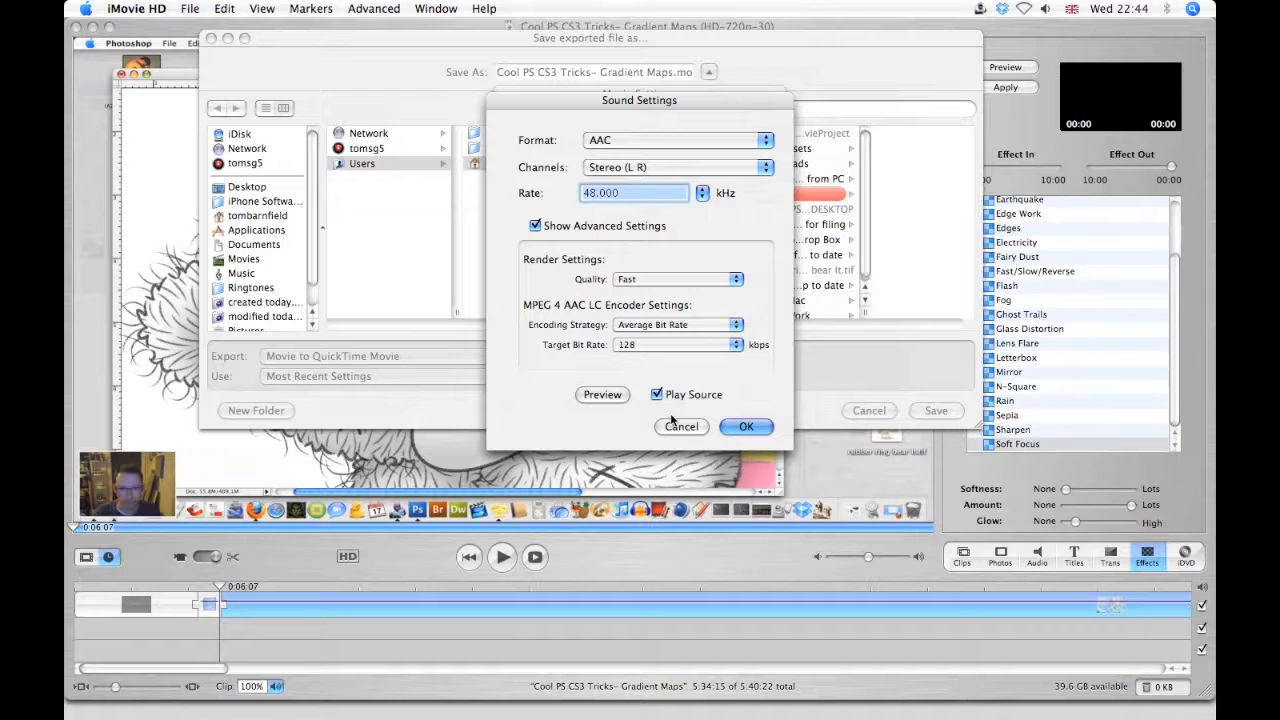
{"action": "left_click", "coordinate": [742, 437]}
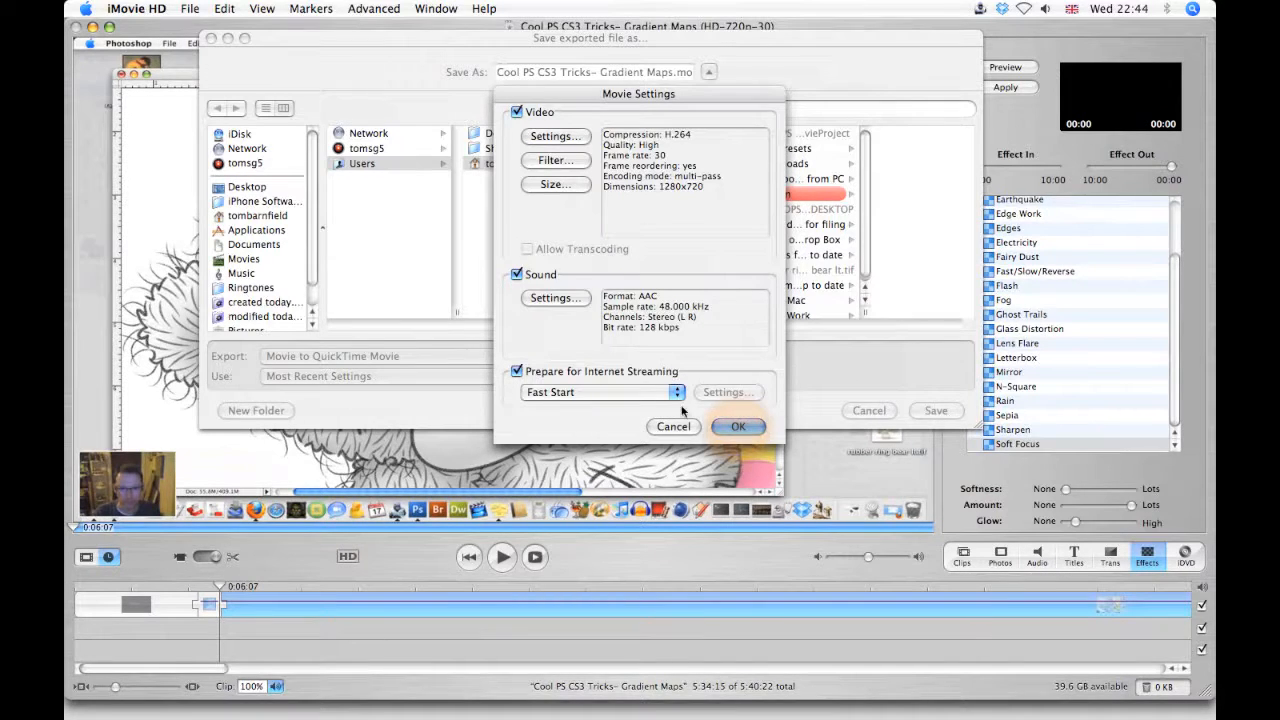
{"action": "left_click", "coordinate": [679, 395]}
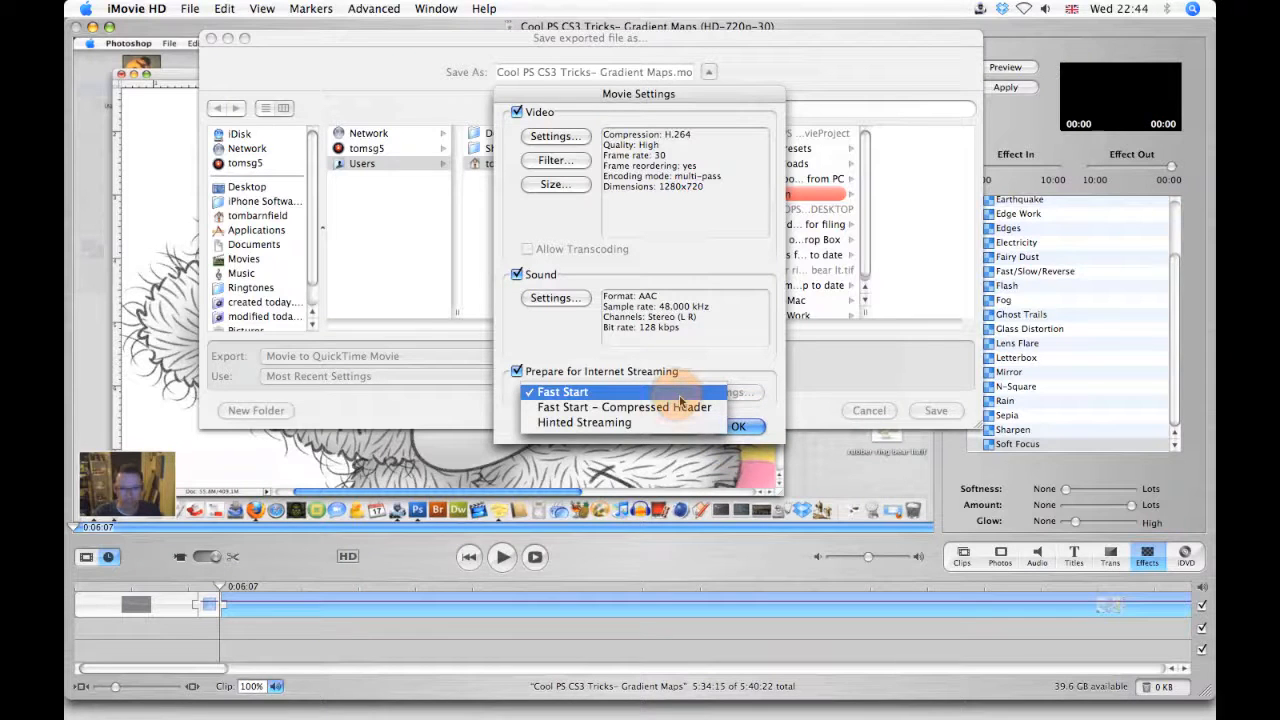
{"action": "left_click", "coordinate": [680, 397]}
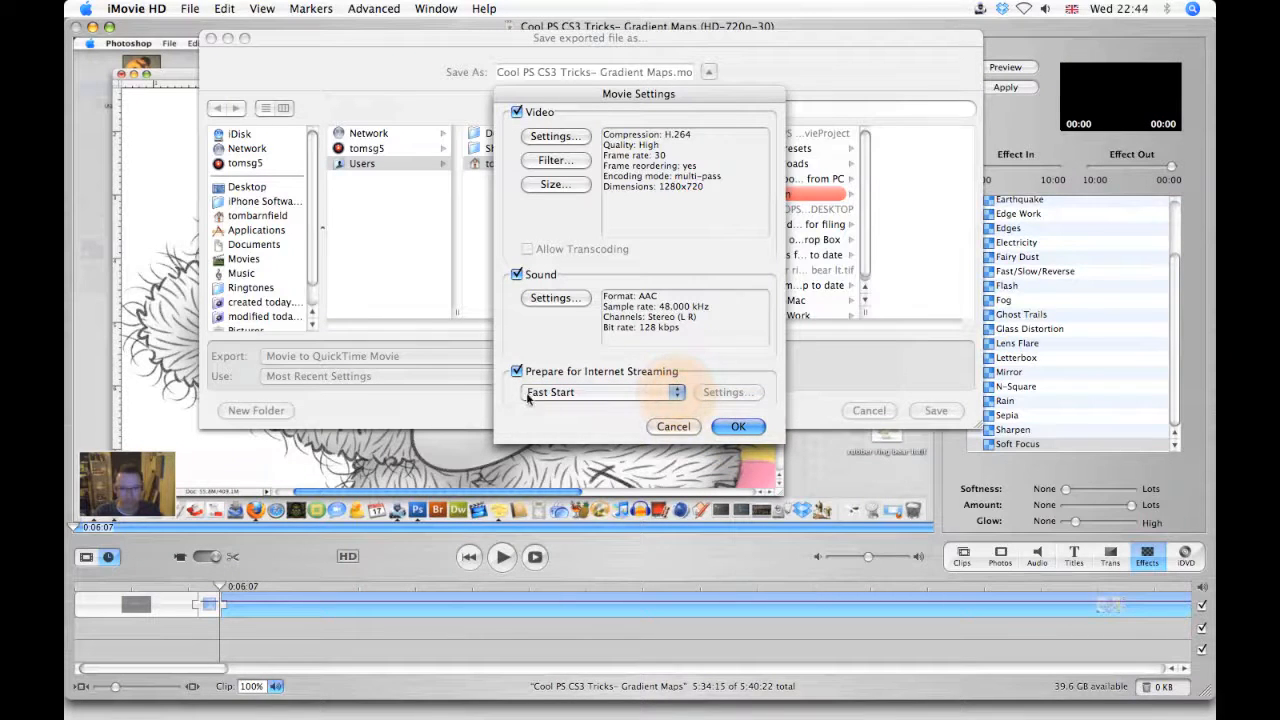
{"action": "left_click", "coordinate": [739, 427]}
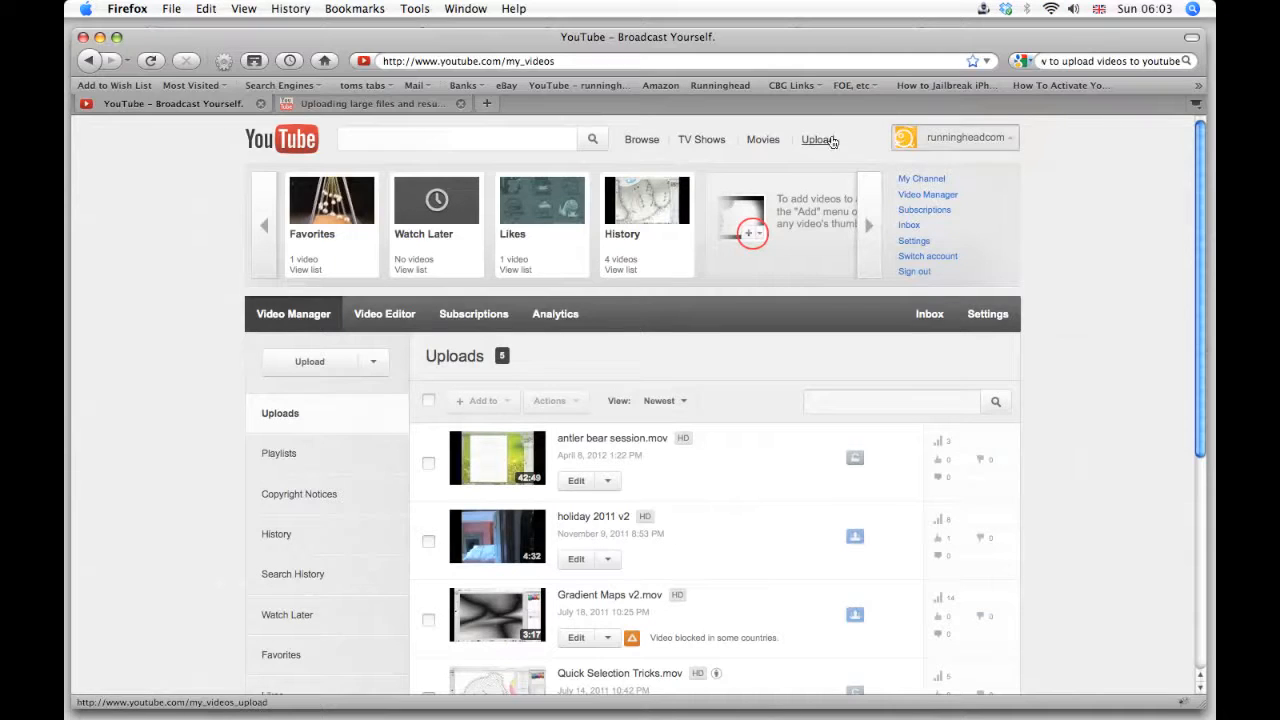
Step: On YouTube in Firefox, upload "how to make how to videos_how to make how to videos chapter 2_20110713.mov" from the Video Work folder
{"action": "left_click", "coordinate": [830, 140]}
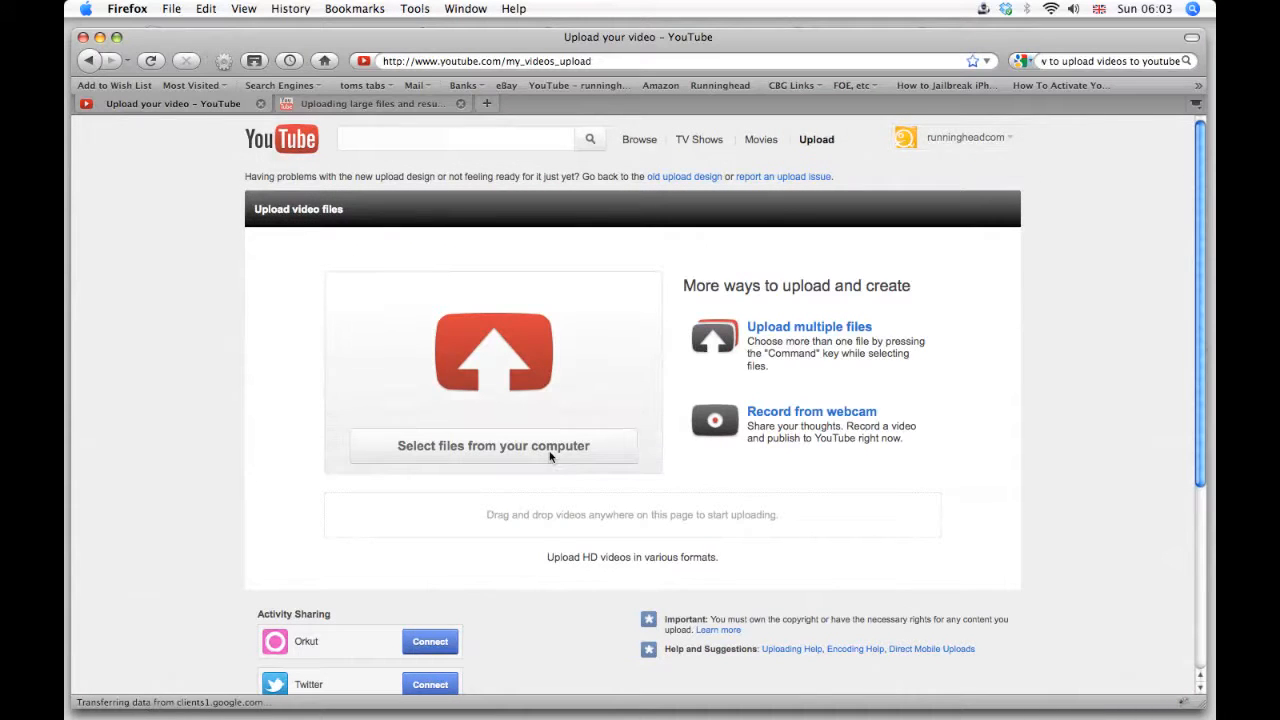
{"action": "left_click", "coordinate": [549, 456]}
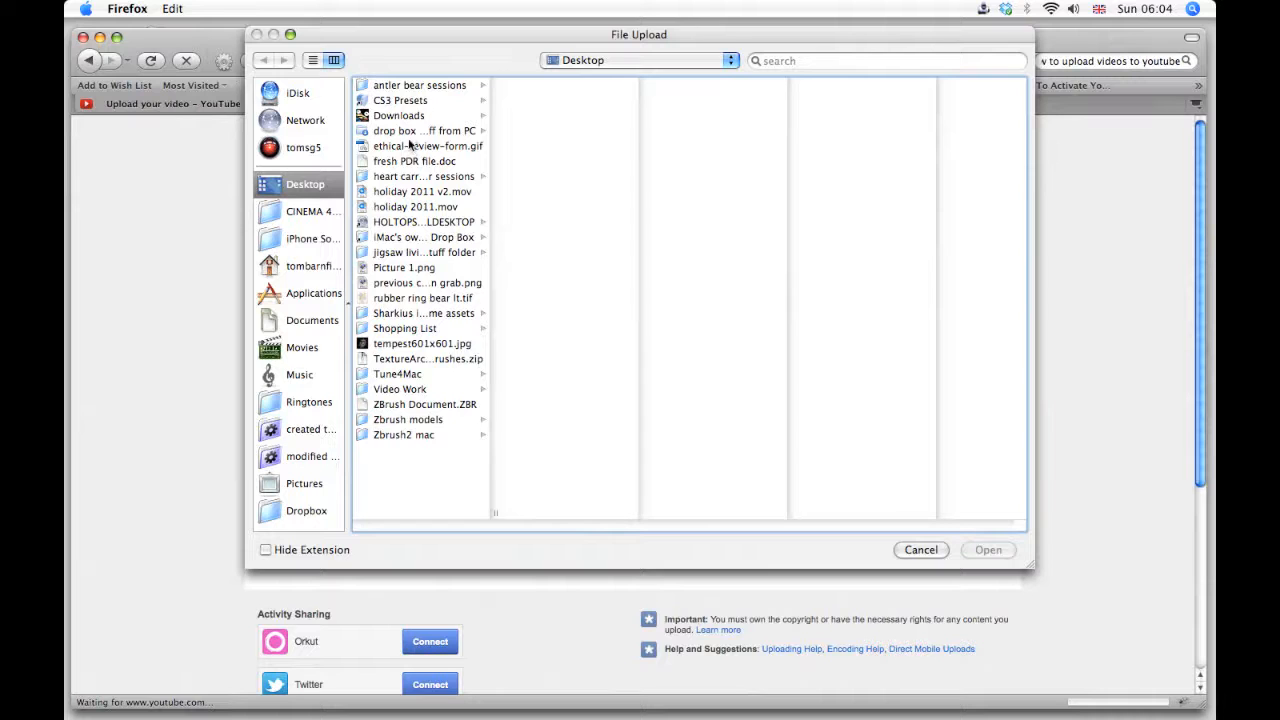
{"action": "left_click", "coordinate": [401, 389]}
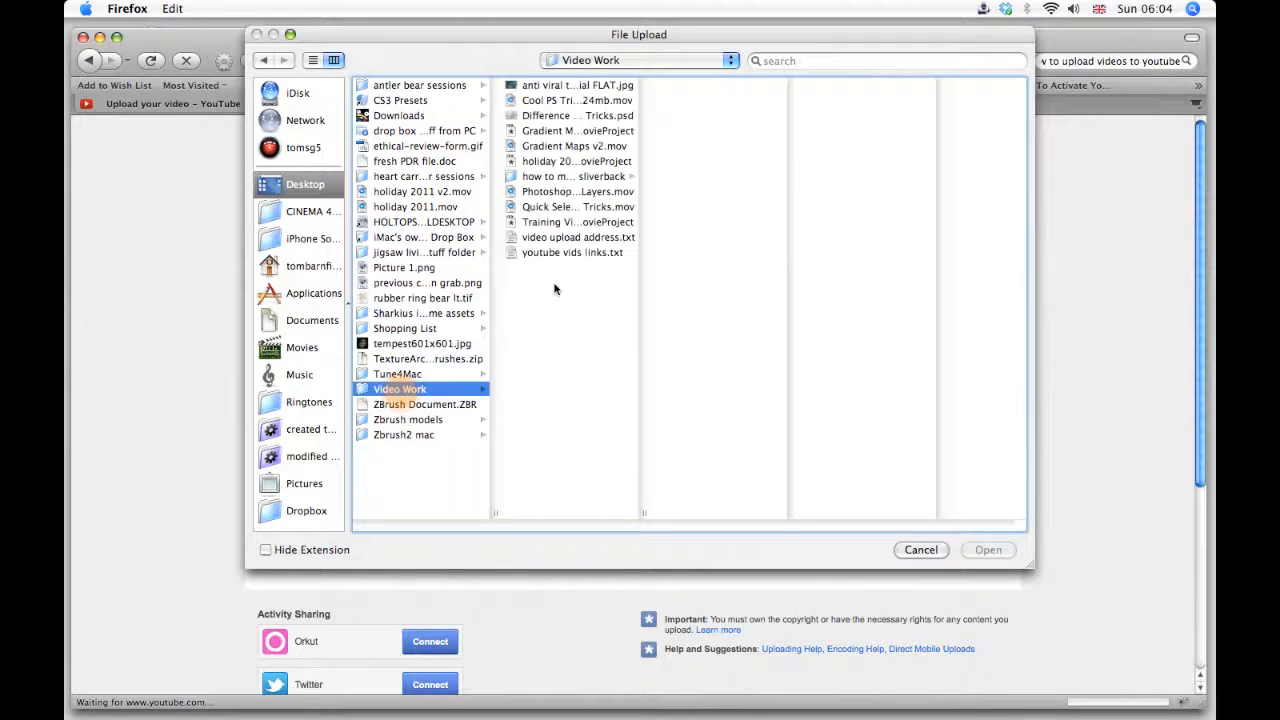
{"action": "left_click", "coordinate": [562, 178]}
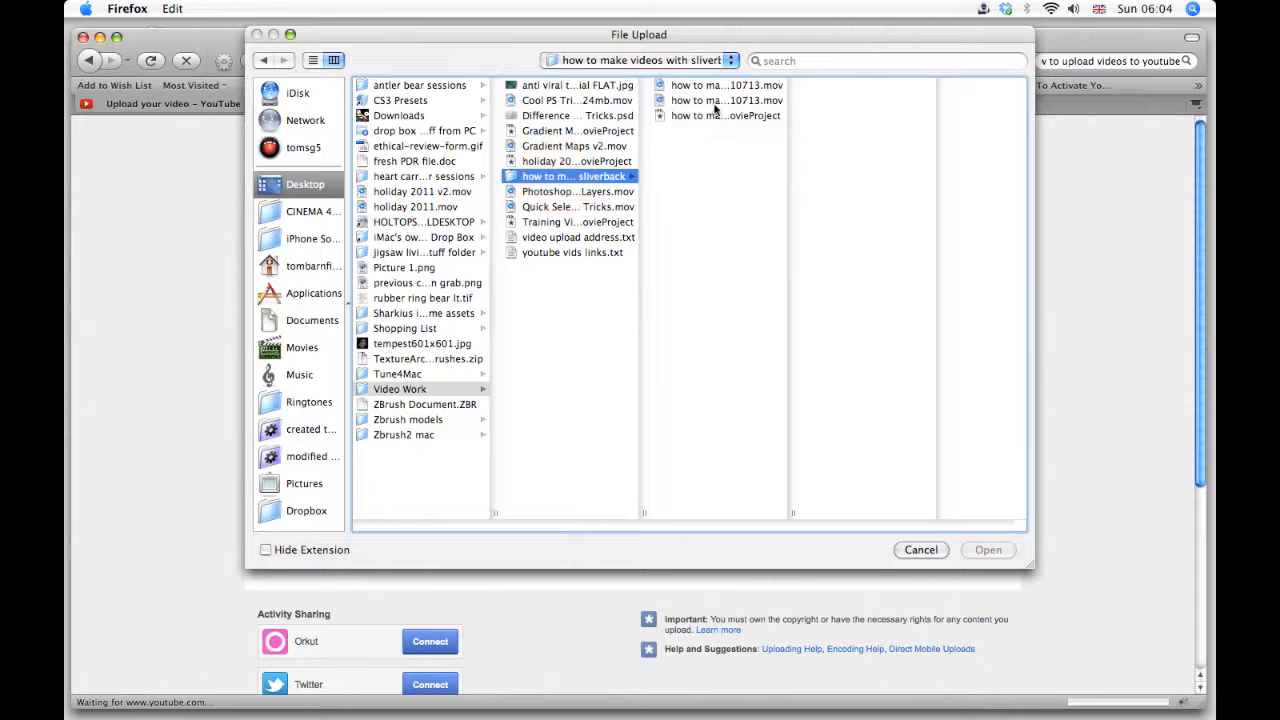
{"action": "left_click", "coordinate": [715, 102]}
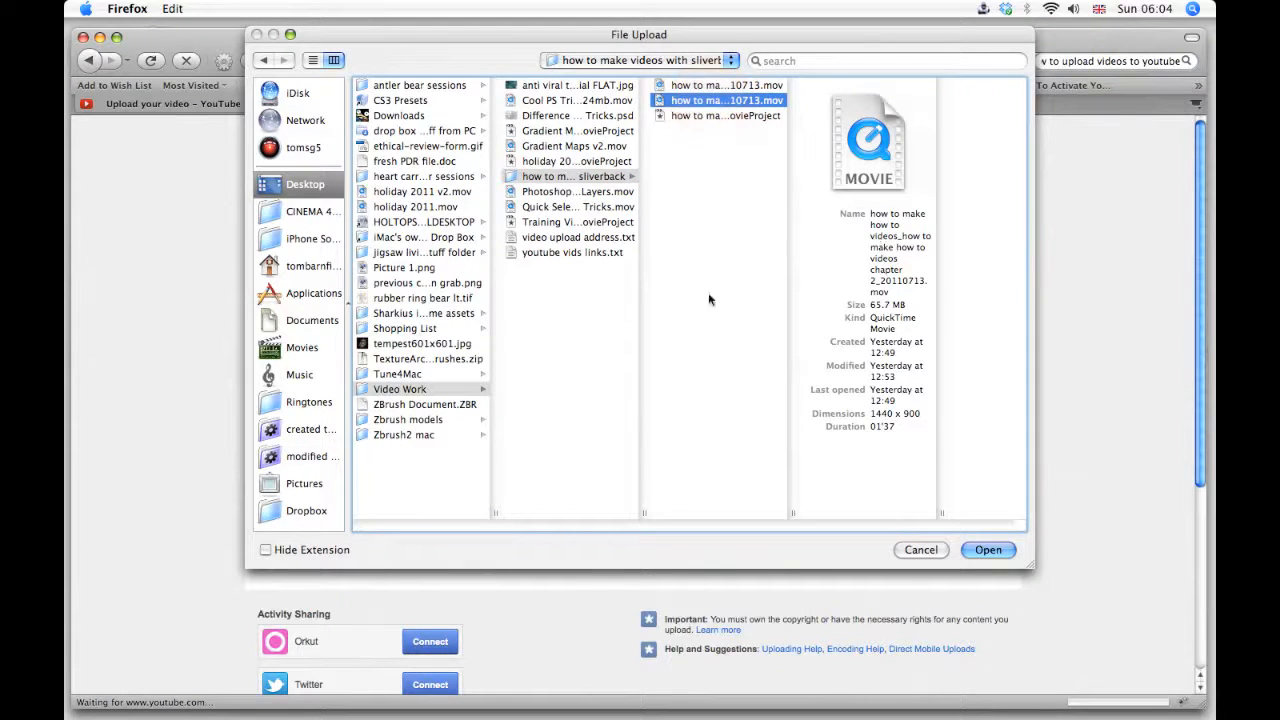
{"action": "left_click", "coordinate": [975, 553]}
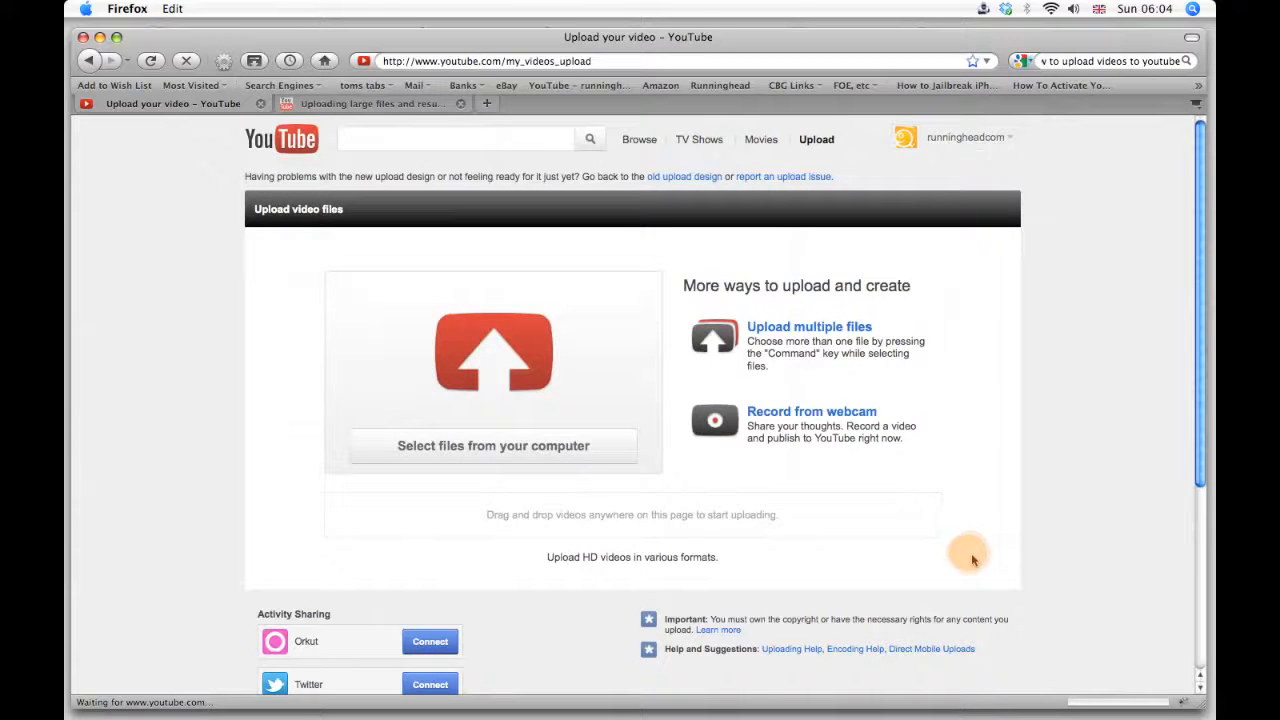